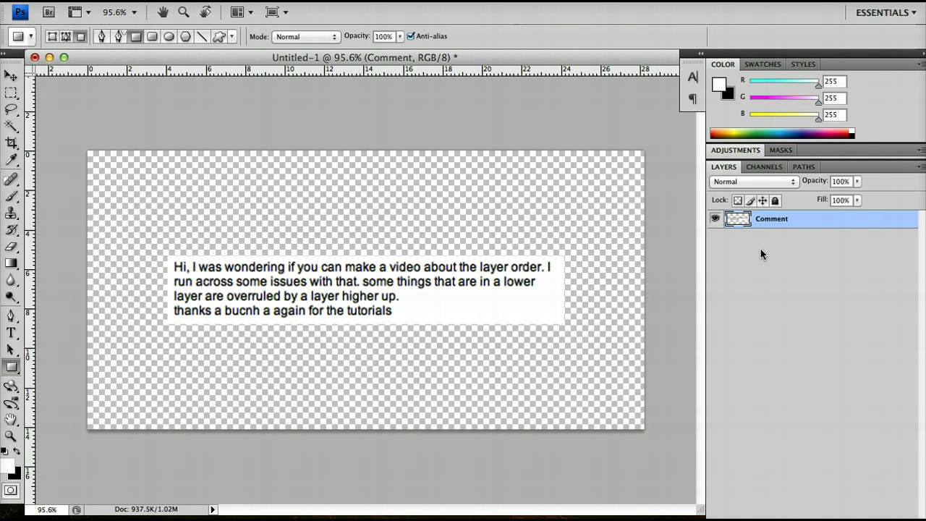
Create a new empty layer named 'bg' above the Comment layer
key(super+shift+n)
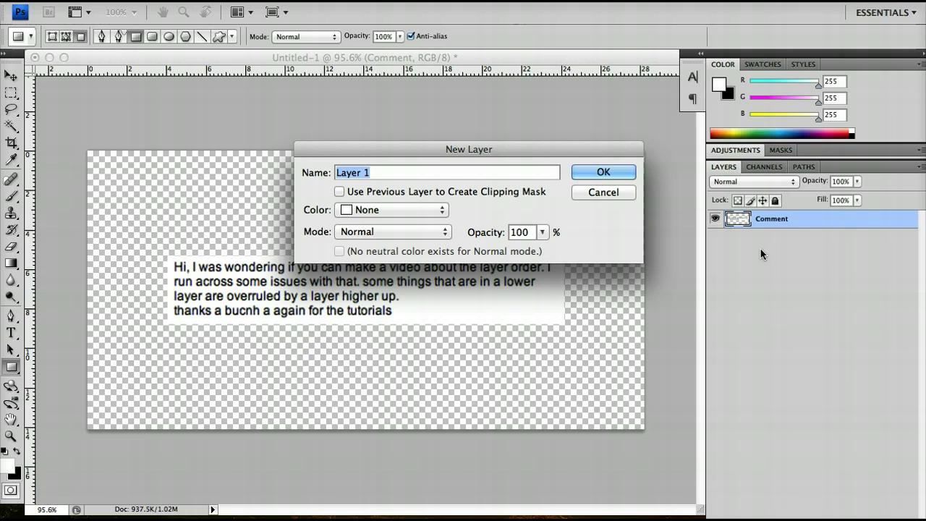
text(bg)
key(Return)
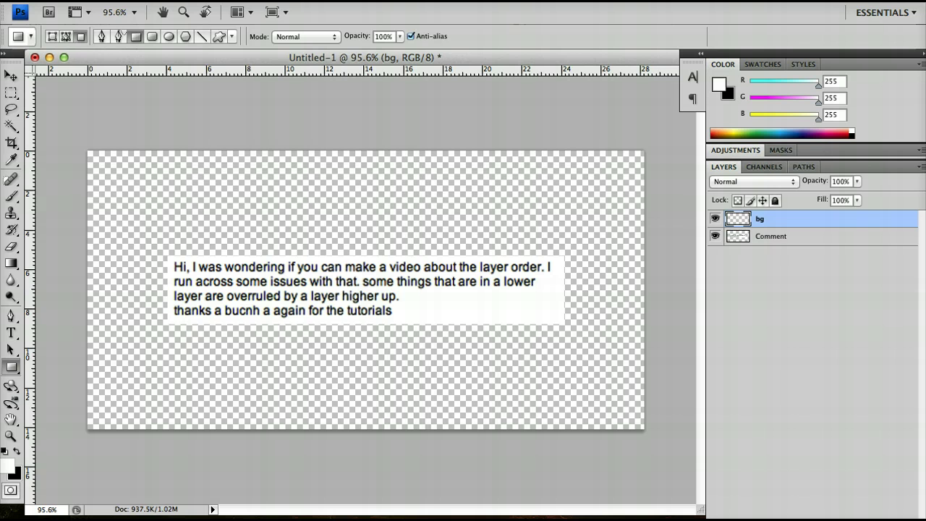
drag(737, 221, 768, 233)
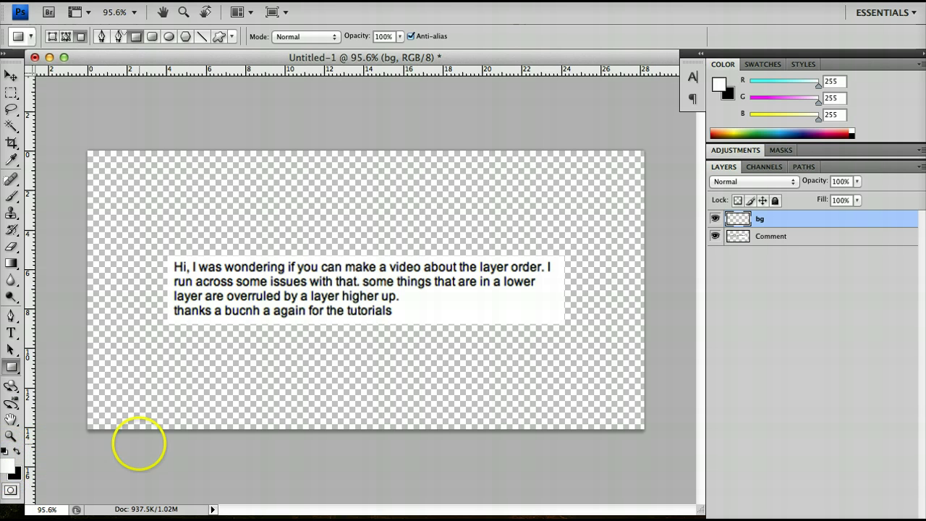
Reset to black and white and draw a black rectangle covering the whole canvas
key(d)
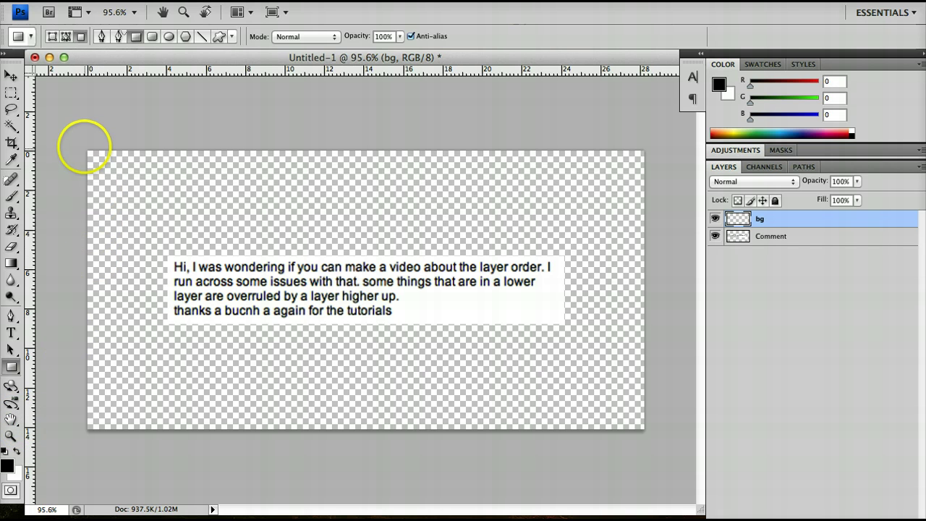
drag(84, 147, 651, 435)
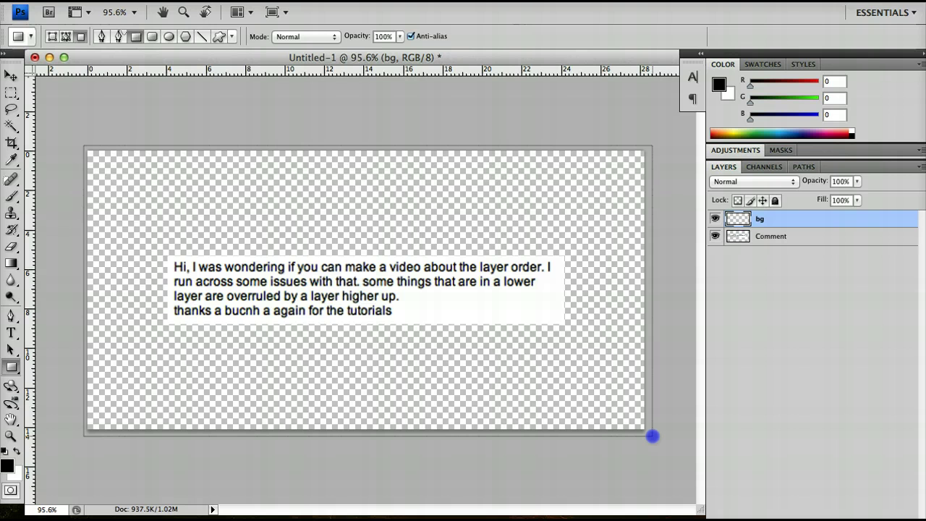
drag(651, 435, 652, 436)
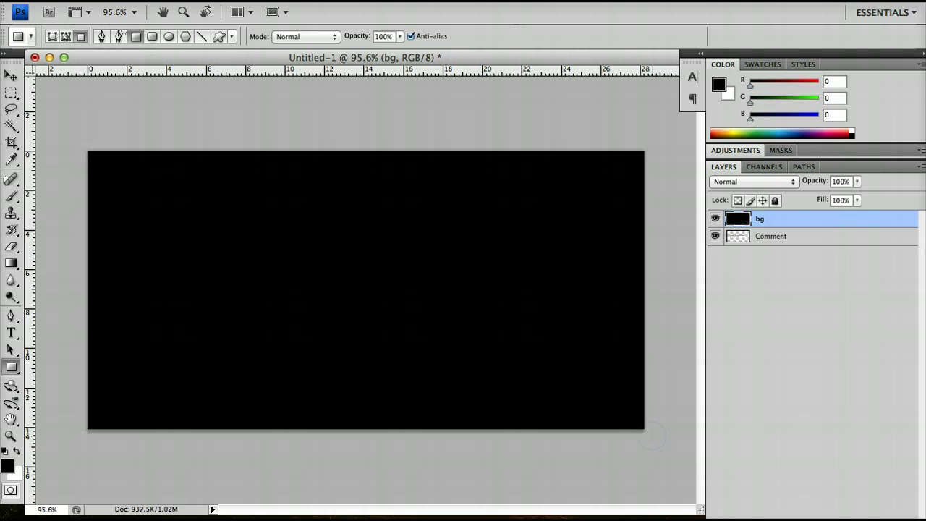
Move the bg layer below Comment in the Layers panel
click(772, 218)
drag(774, 218, 786, 252)
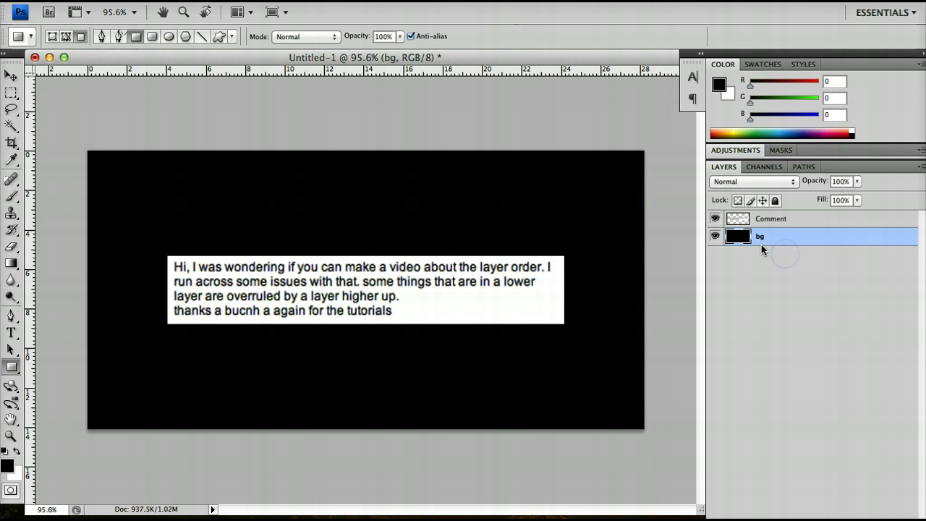
click(760, 253)
Create a new layer named 'Box'
key(super+shift+n)
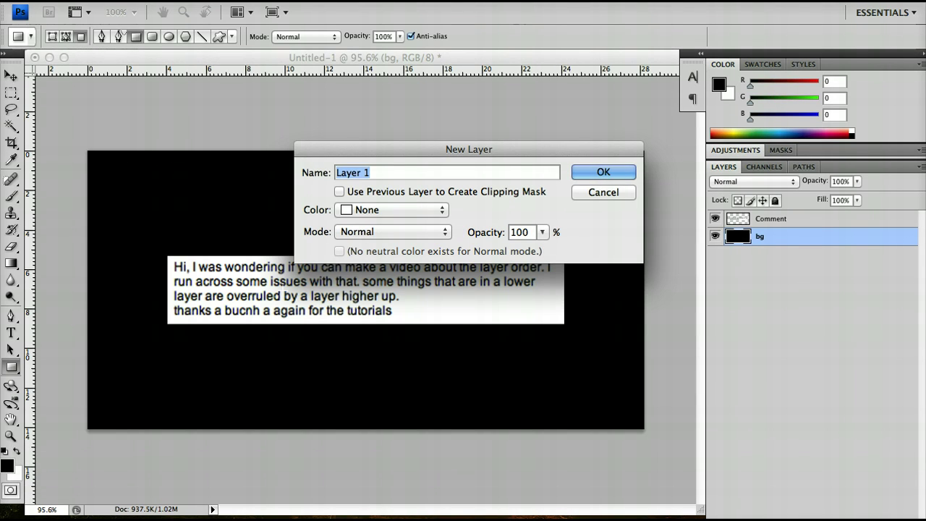
text(Box)
key(Return)
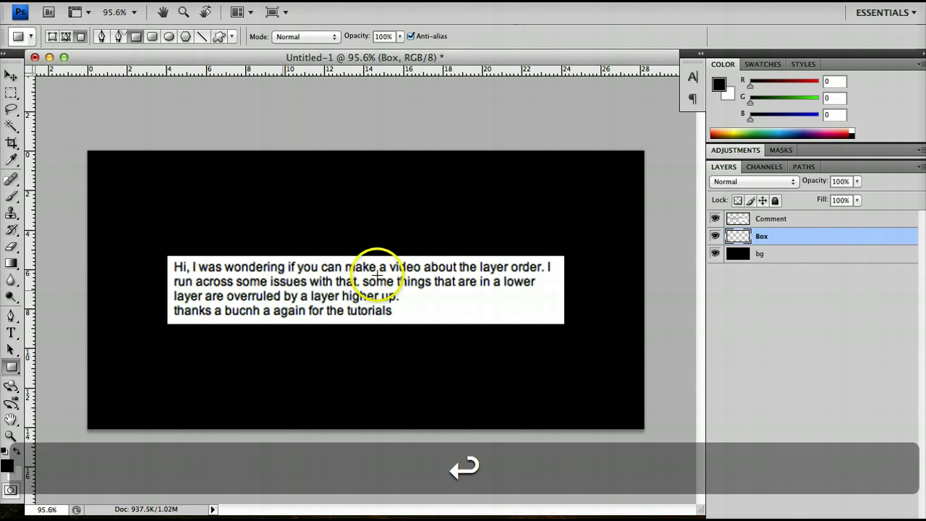
Select the Box layer and merge it down into bg with Cmd+E
click(770, 256)
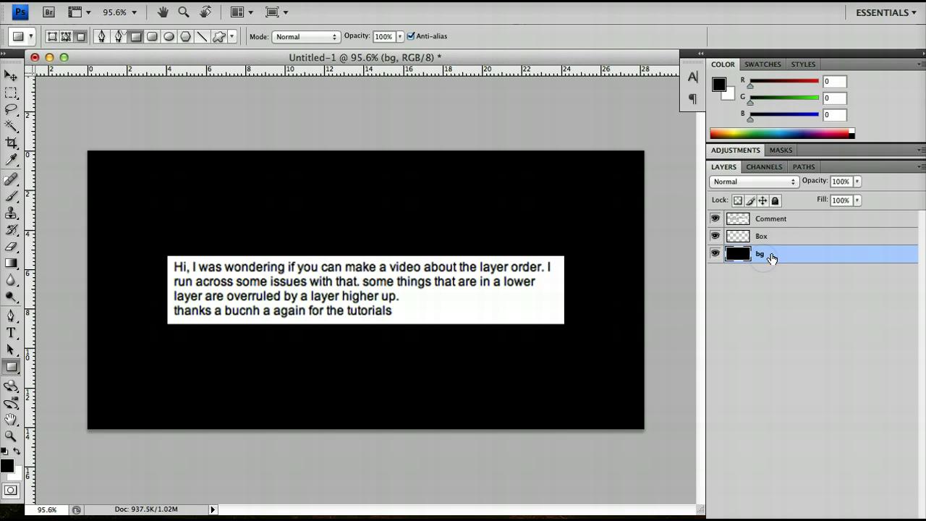
click(764, 235)
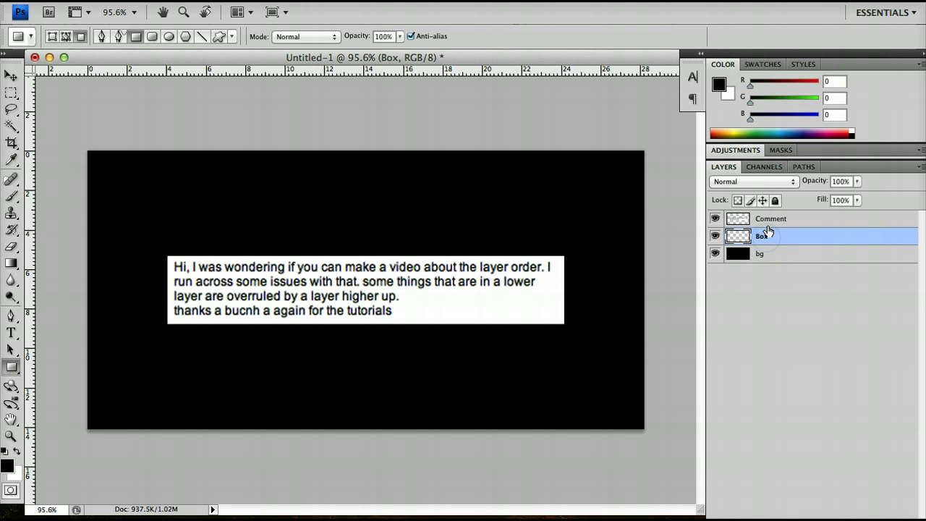
click(768, 252)
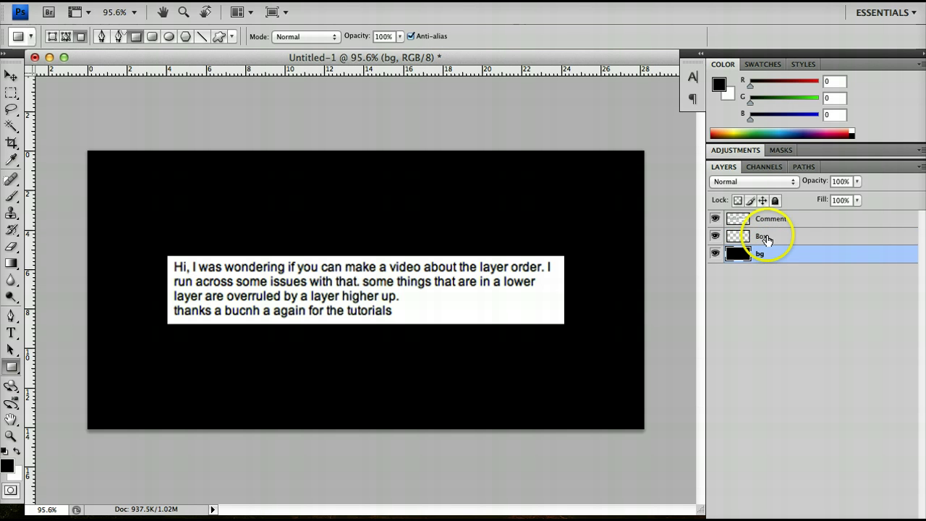
click(766, 237)
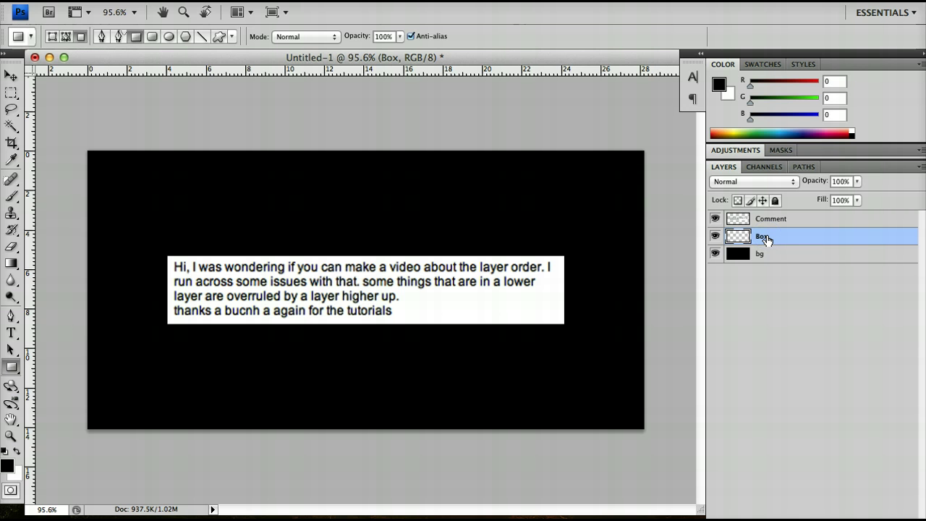
key(super+e)
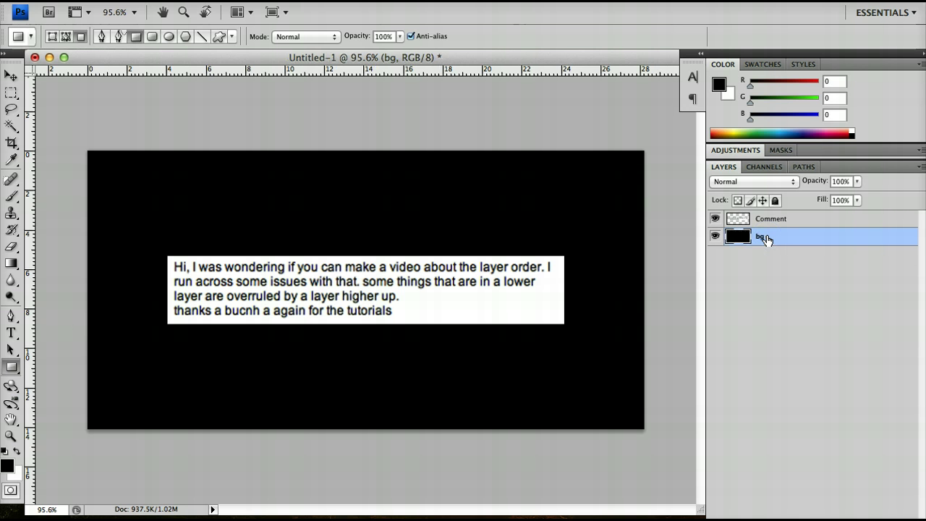
key(shift+super+n)
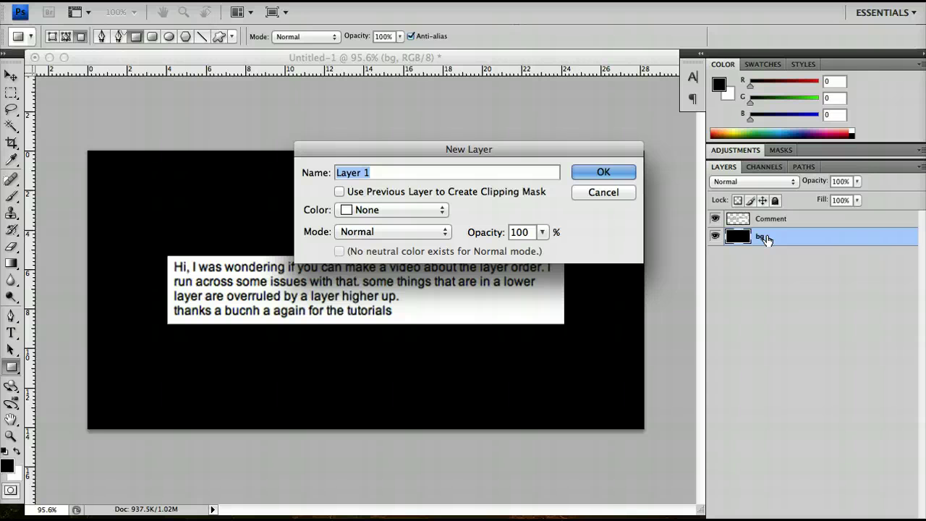
Name the new layer 'box' and move it above Comment
text(box)
key(Return)
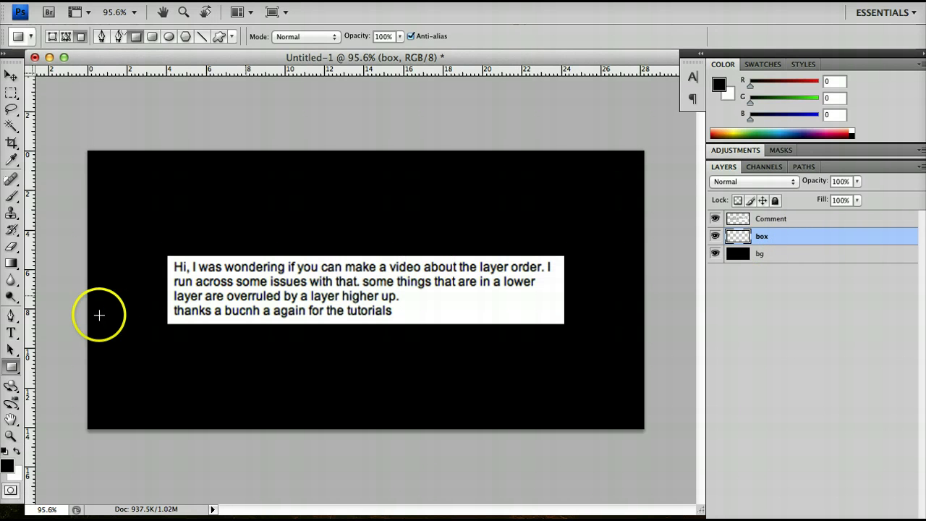
drag(760, 239, 756, 238)
click(756, 237)
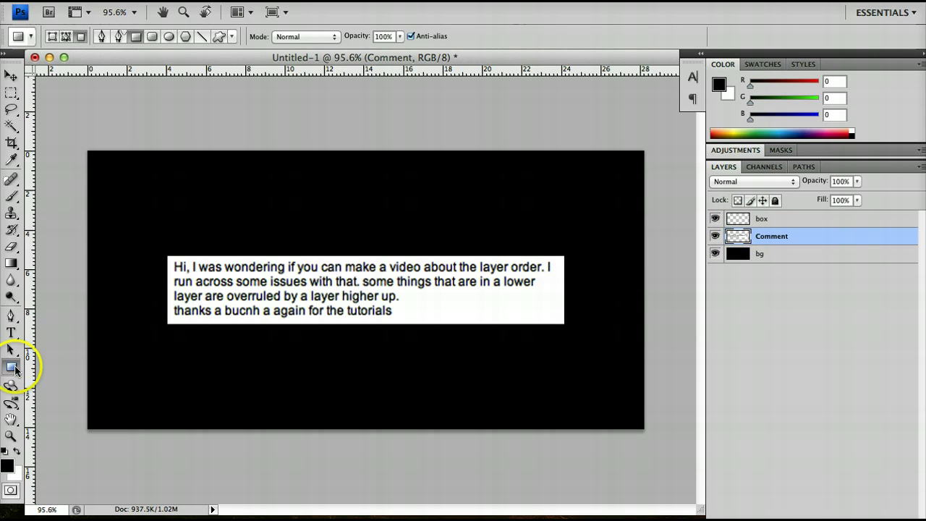
Make white the drawing colour, try a white box over the text, then step backward
click(16, 449)
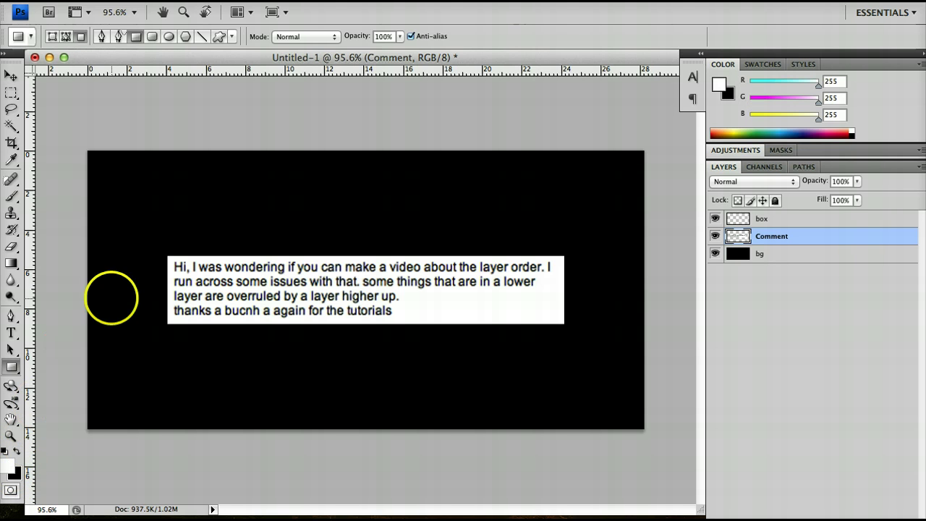
drag(204, 230, 531, 376)
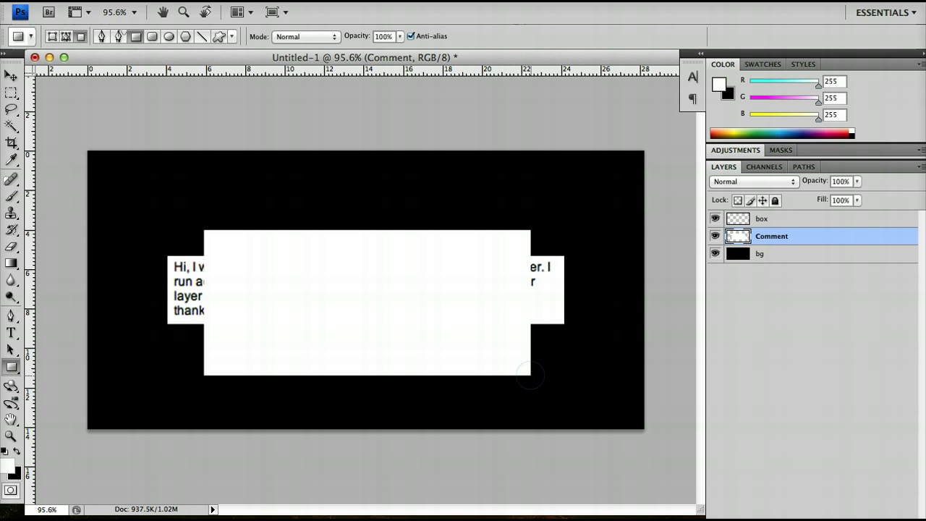
drag(773, 218, 781, 244)
click(772, 225)
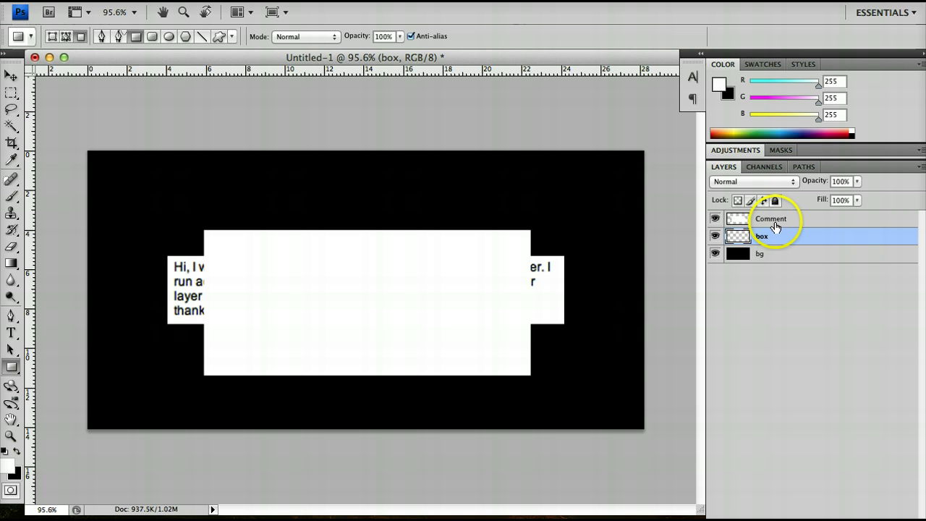
key(super+alt+z)
key(super+alt+z)
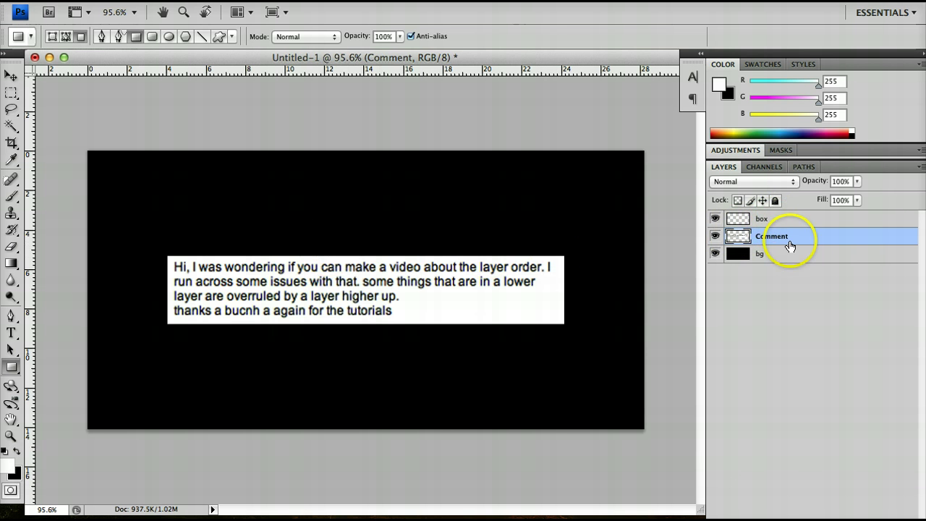
Draw a white rectangle around the comment text on box and move box beneath Comment
click(768, 221)
drag(197, 235, 528, 348)
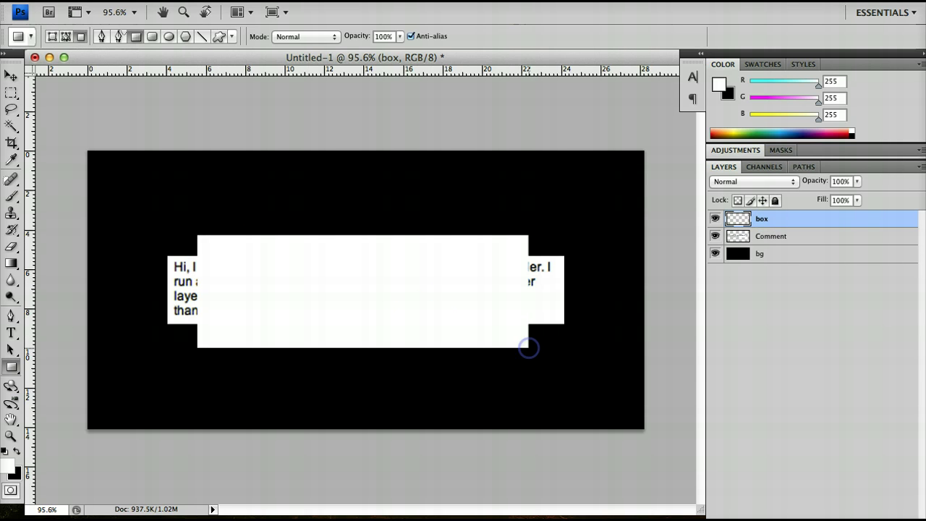
click(773, 225)
drag(774, 225, 770, 244)
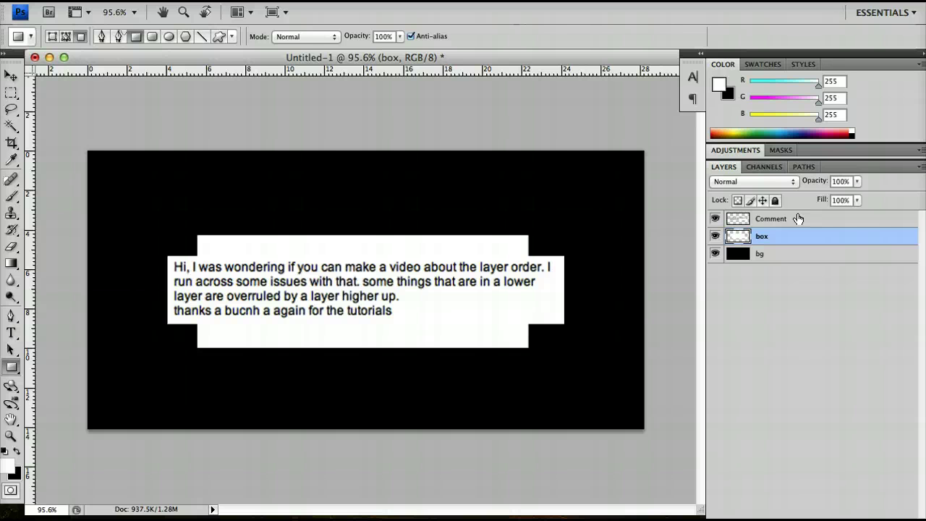
drag(797, 220, 782, 229)
click(782, 225)
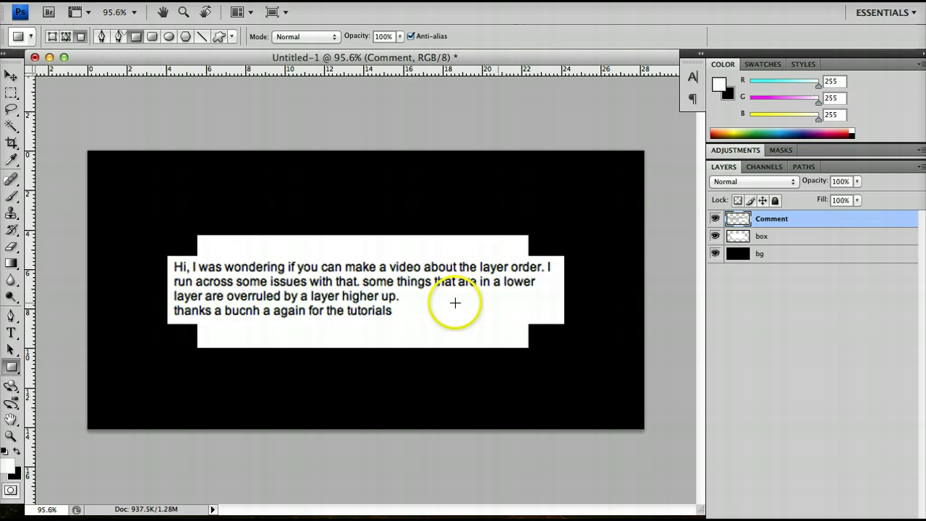
Select box together with Comment and merge them with Cmd+E
super+click(777, 242)
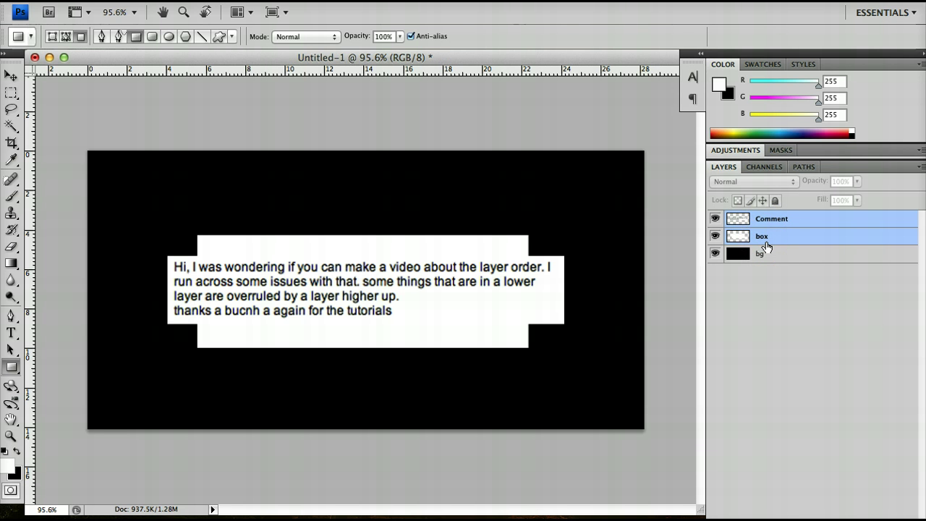
key(super+e)
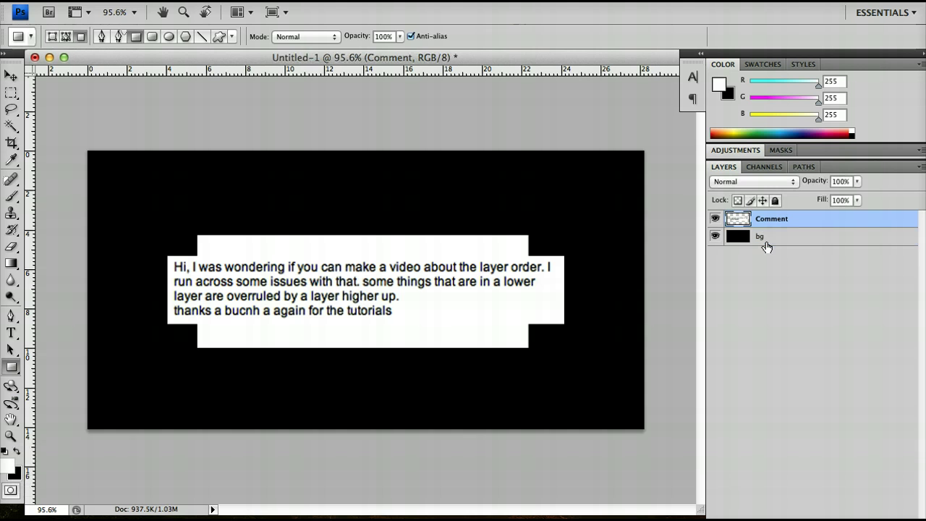
click(751, 243)
click(741, 224)
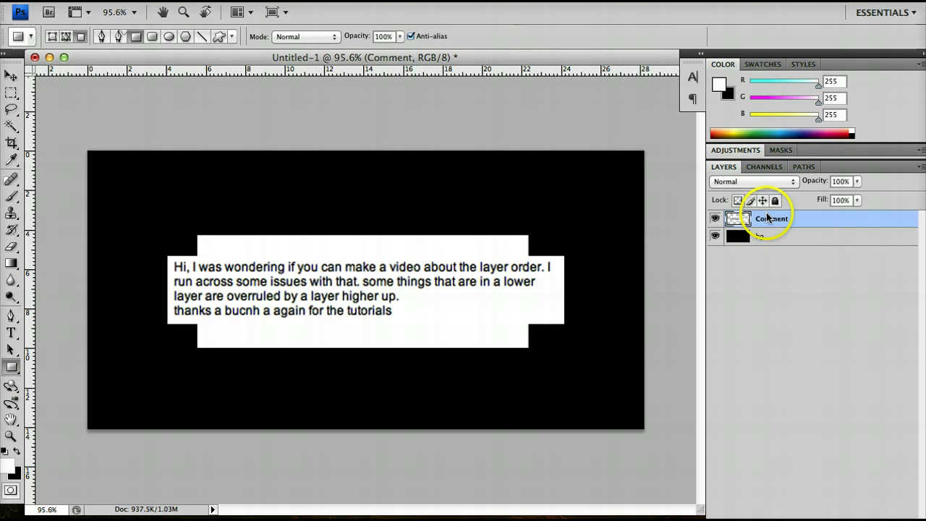
Toggle Comment's visibility, then shift the merged white panel and text slightly left
click(715, 218)
click(715, 218)
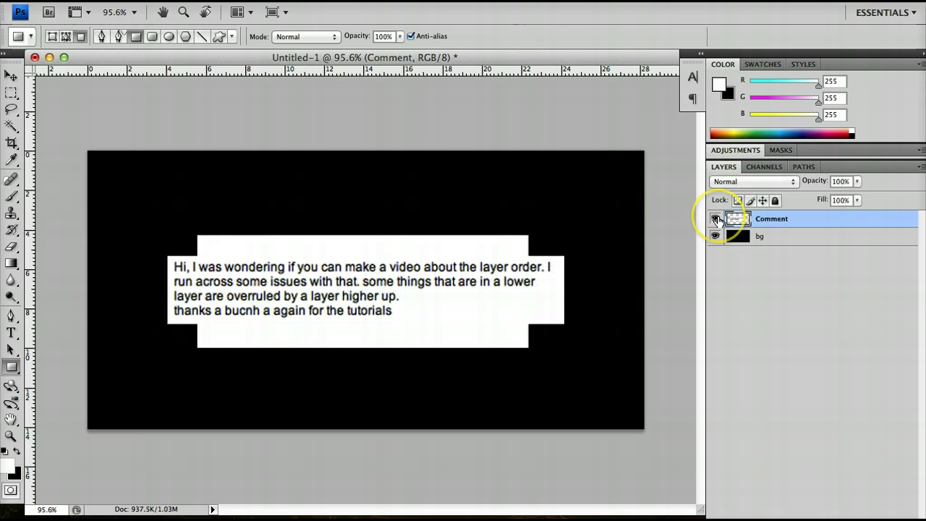
key(v)
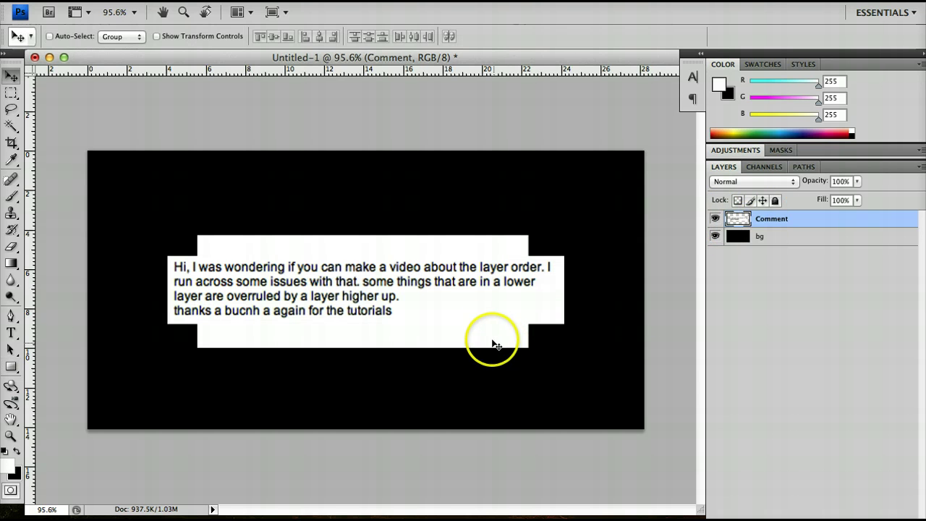
mouse_move(491, 341)
mouse_down()
mouse_move(473, 348)
mouse_move(486, 323)
mouse_move(476, 337)
mouse_up()
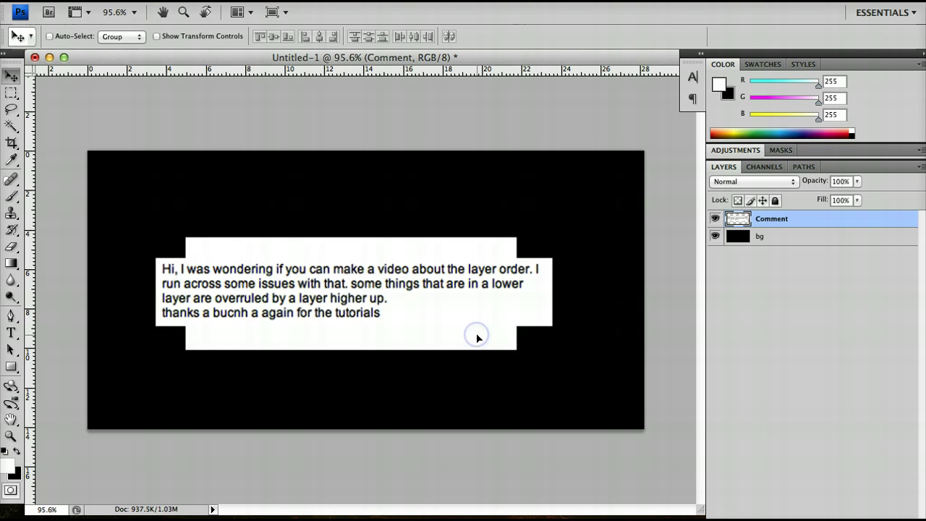
Undo the text move and step back to restore the separate box layer
key(super+z)
key(alt+super+z)
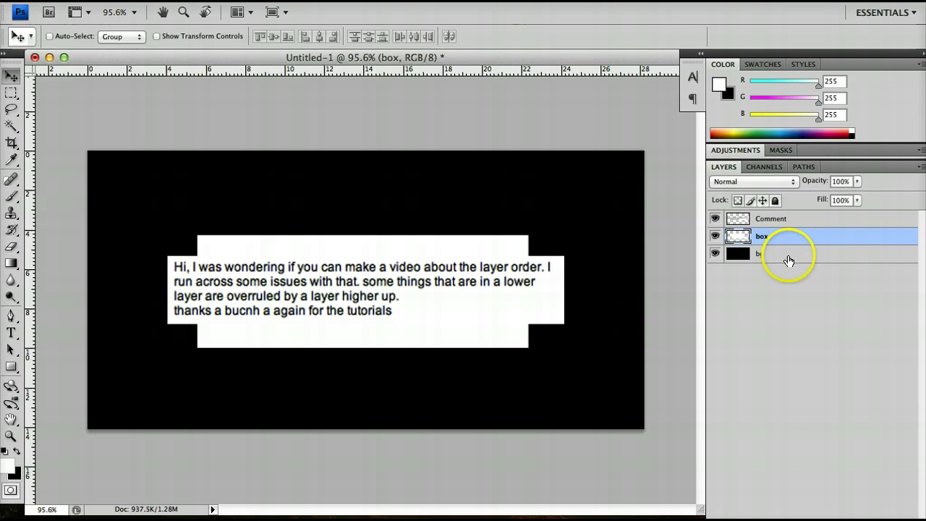
click(790, 290)
Select the box and bg layers together and merge them with Cmd+E
drag(775, 236, 778, 256)
key(super)
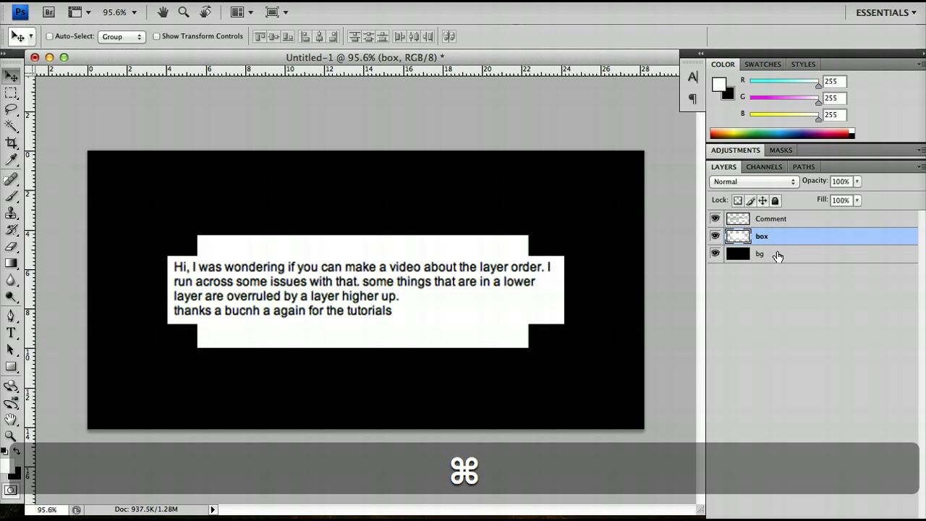
super+click(777, 254)
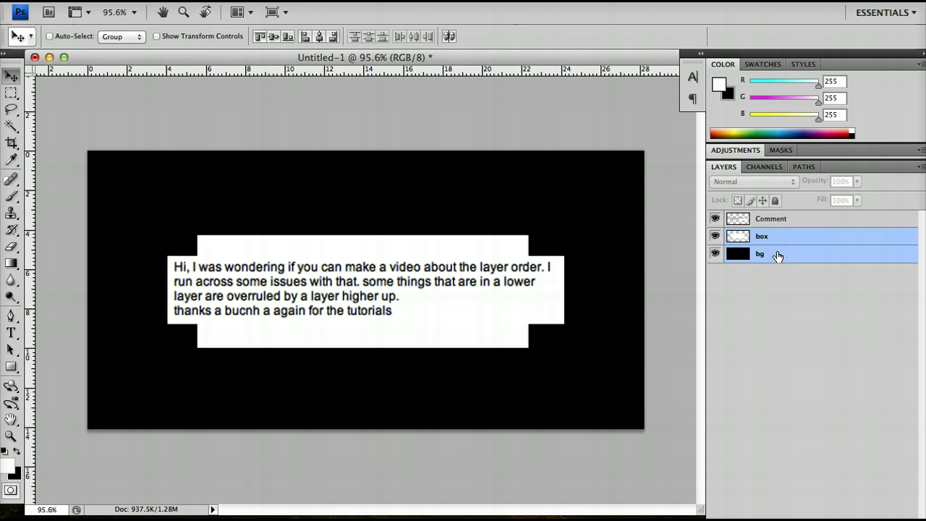
key(super+e)
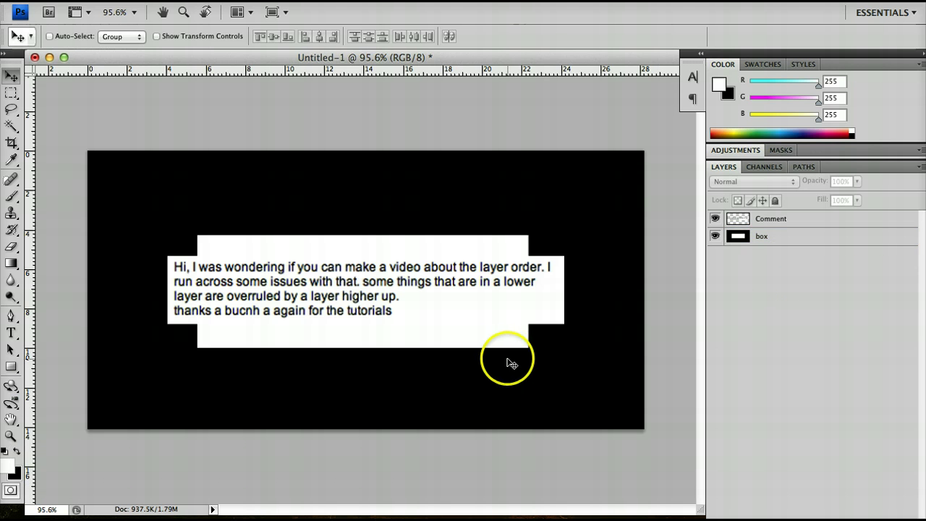
Nudge the comment text, then undo and step back to restore the separate bg layer
click(759, 217)
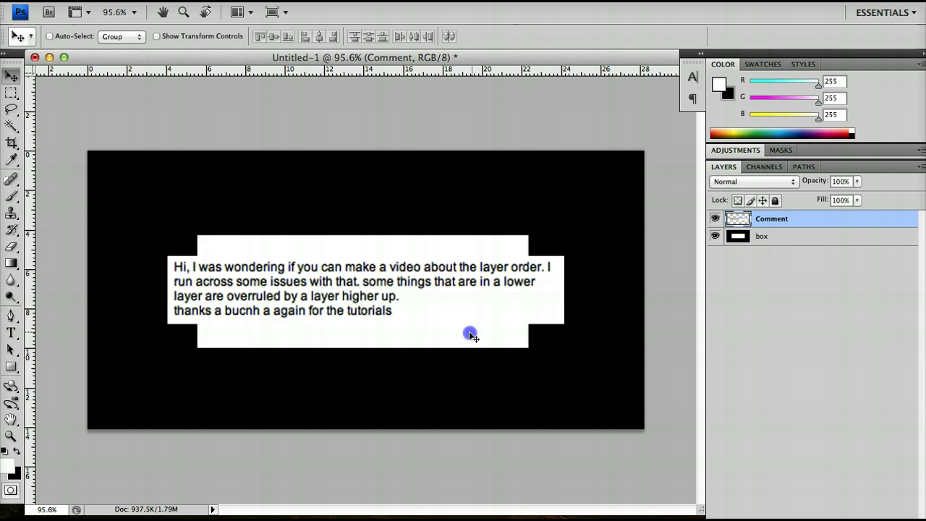
mouse_move(468, 331)
mouse_down()
mouse_move(489, 348)
mouse_move(436, 271)
mouse_move(529, 310)
mouse_move(466, 318)
mouse_up()
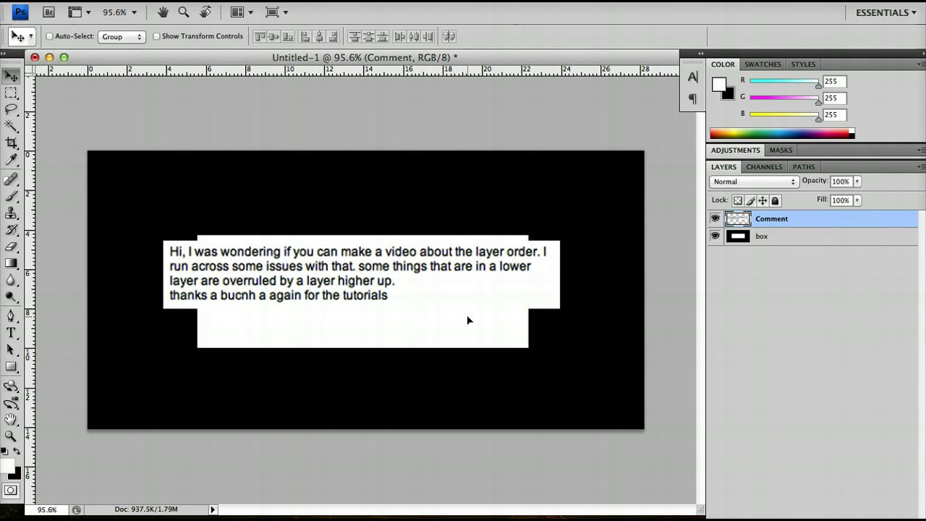
key(super+z)
key(alt+super+z)
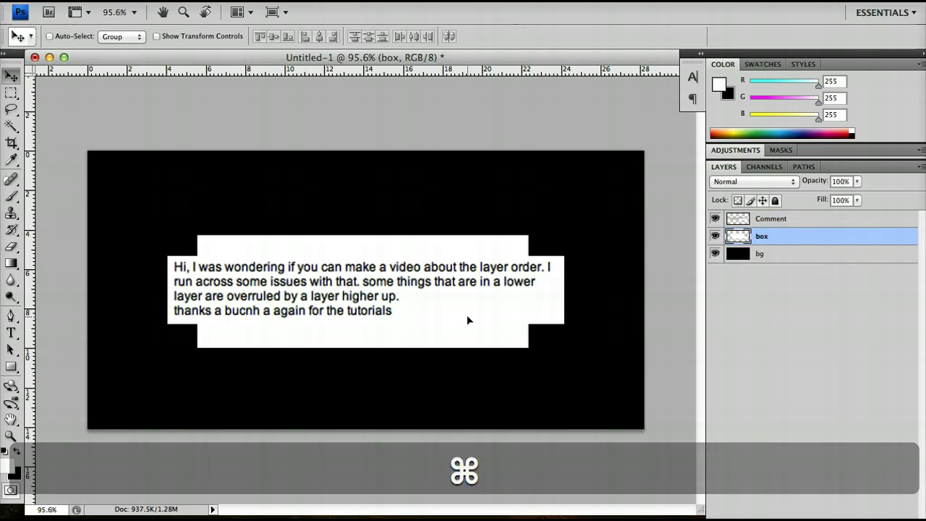
click(748, 327)
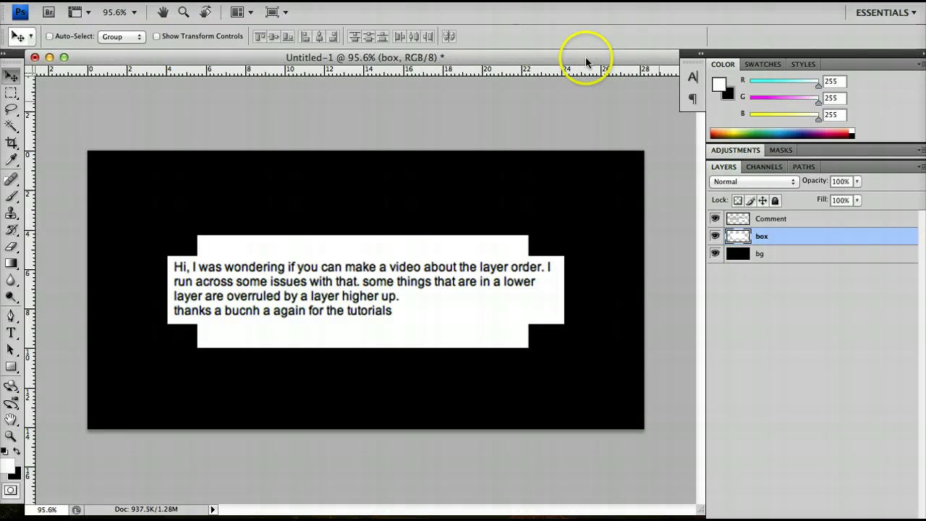
click(224, 0)
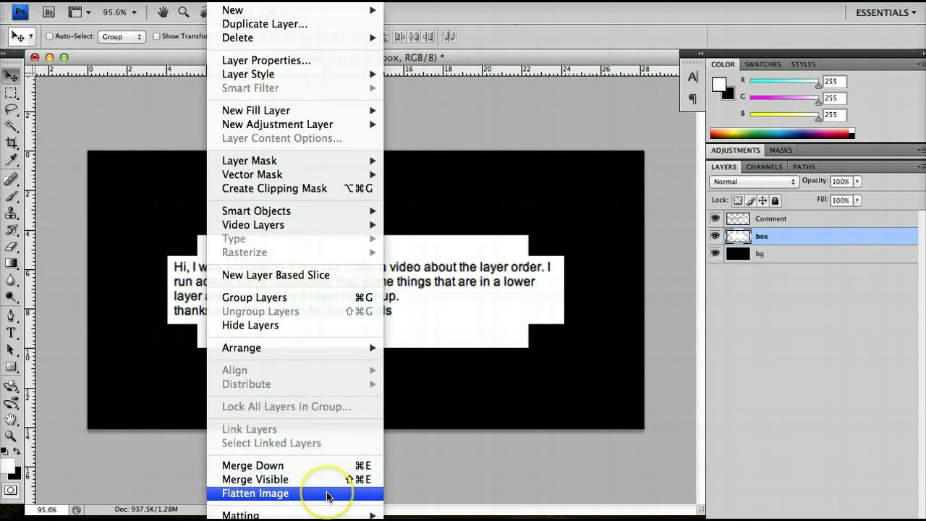
click(327, 493)
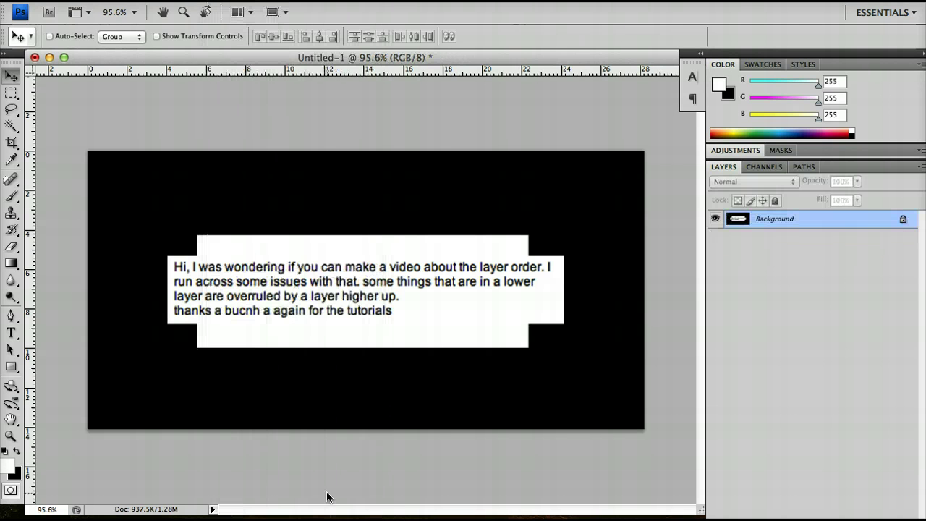
click(866, 256)
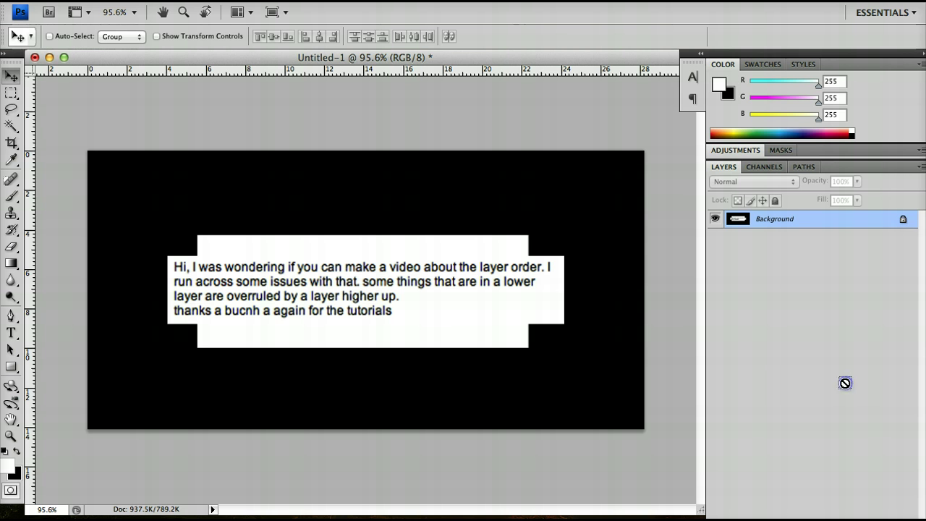
alt+double_click(796, 219)
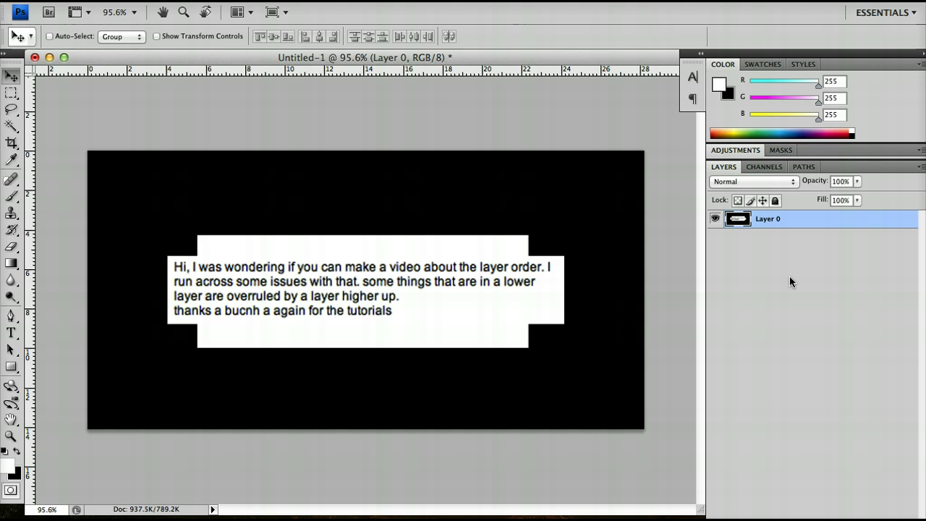
key(super+z)
key(alt+super+z)
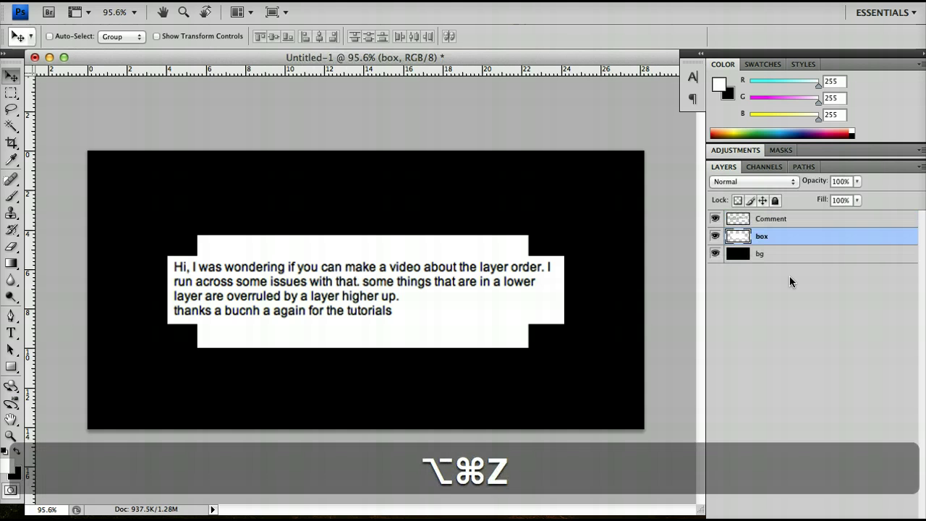
Move the comment text to the canvas's top-right edge
click(792, 237)
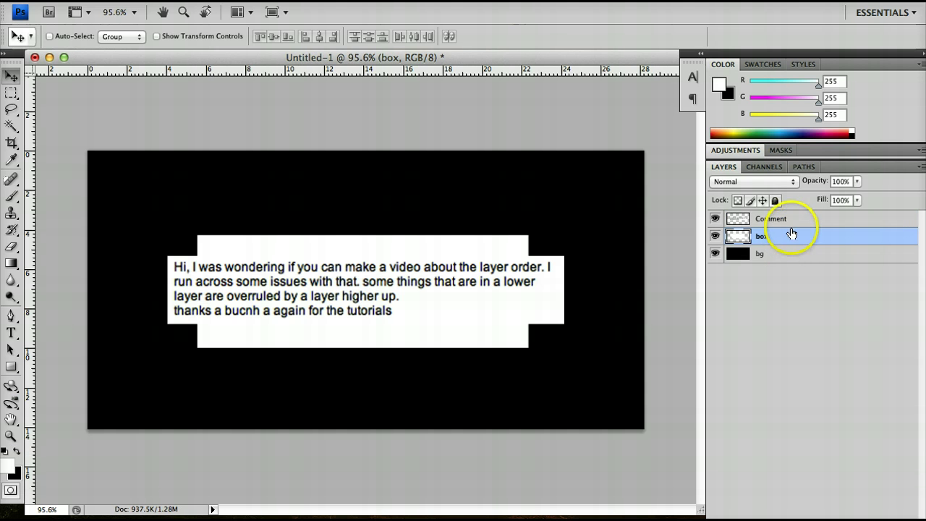
click(781, 219)
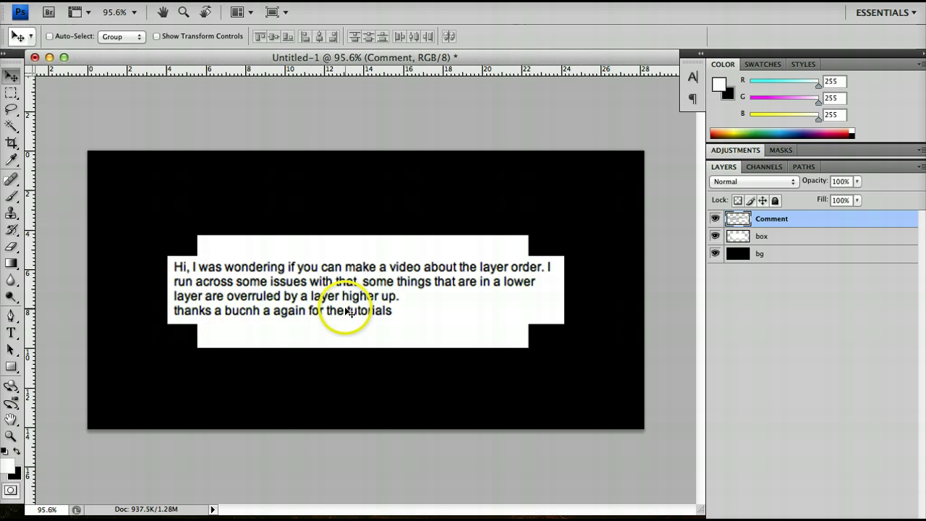
drag(348, 311, 550, 157)
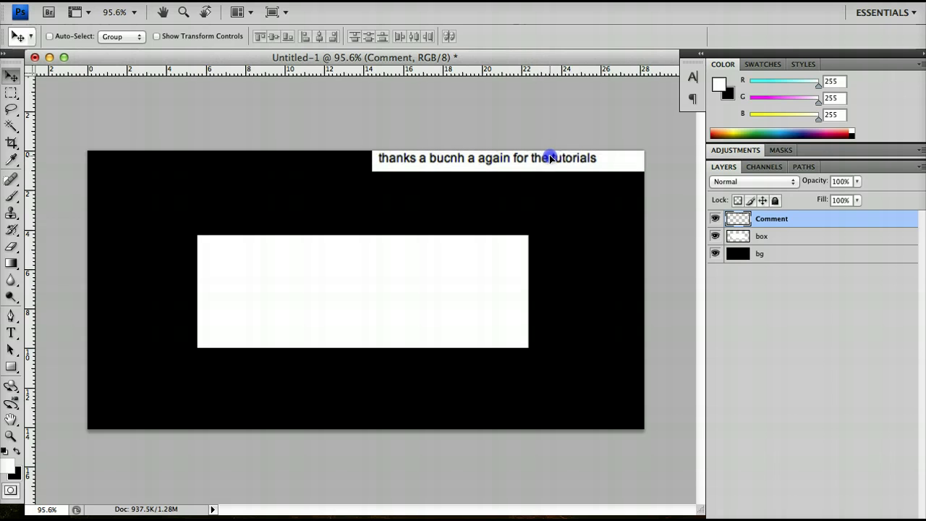
Merge box into Comment with Cmd+E, try moving the merged layer, then undo
super+click(781, 238)
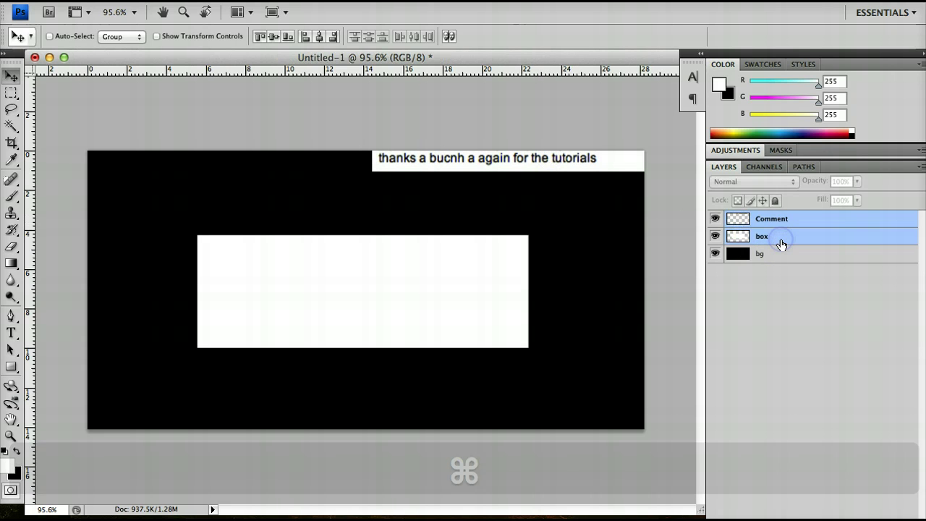
key(super+e)
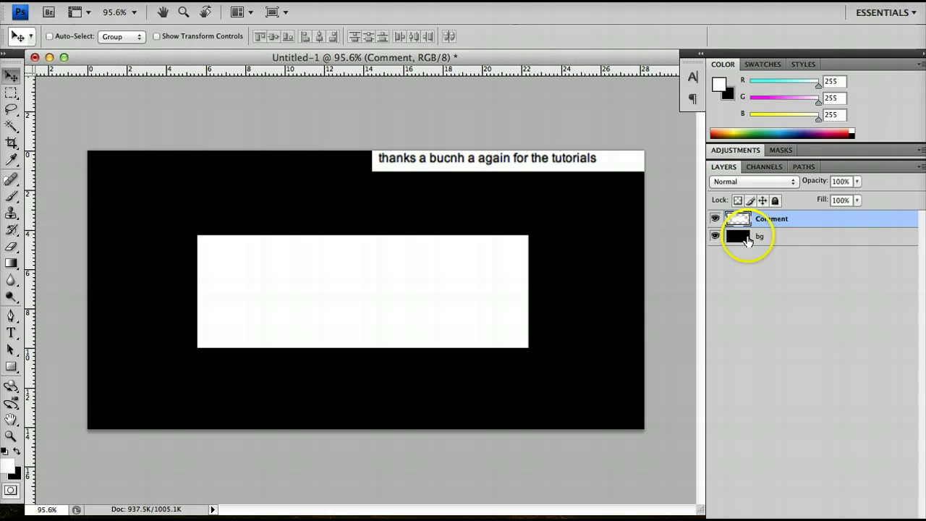
drag(528, 209, 372, 292)
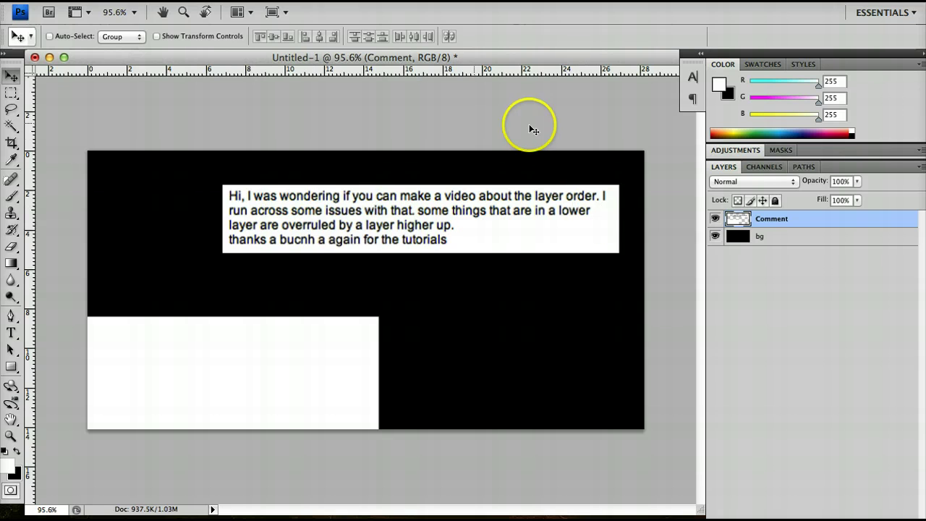
key(super+z)
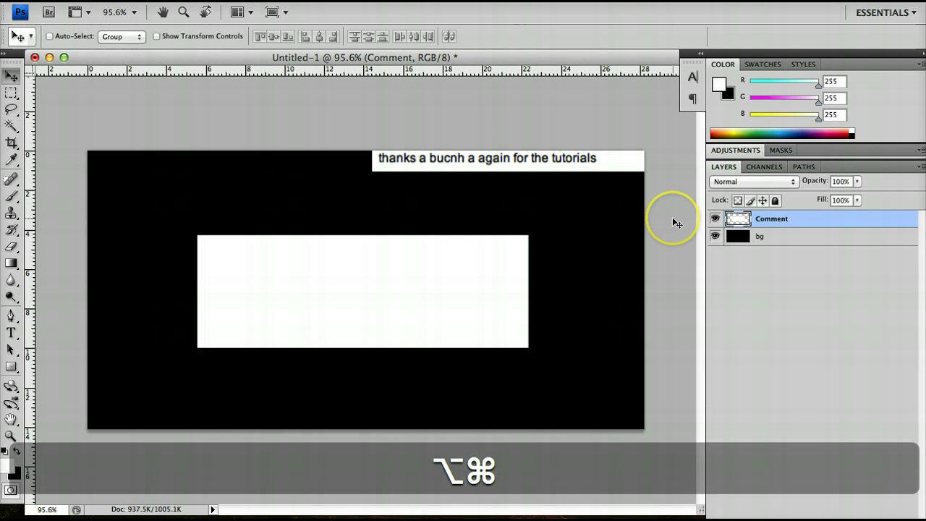
Restore the separate box layer and move the comment text partly off the canvas bottom
key(alt+super+z)
key(alt+super+z)
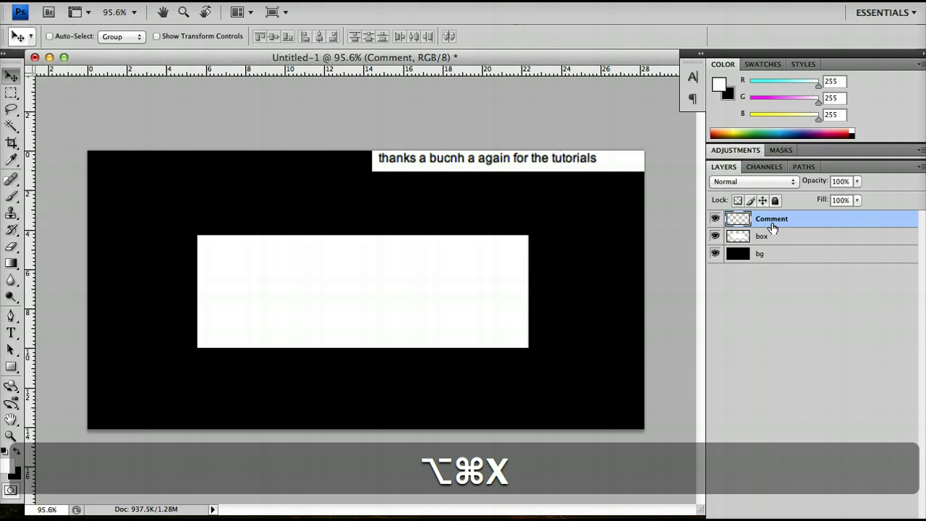
click(779, 217)
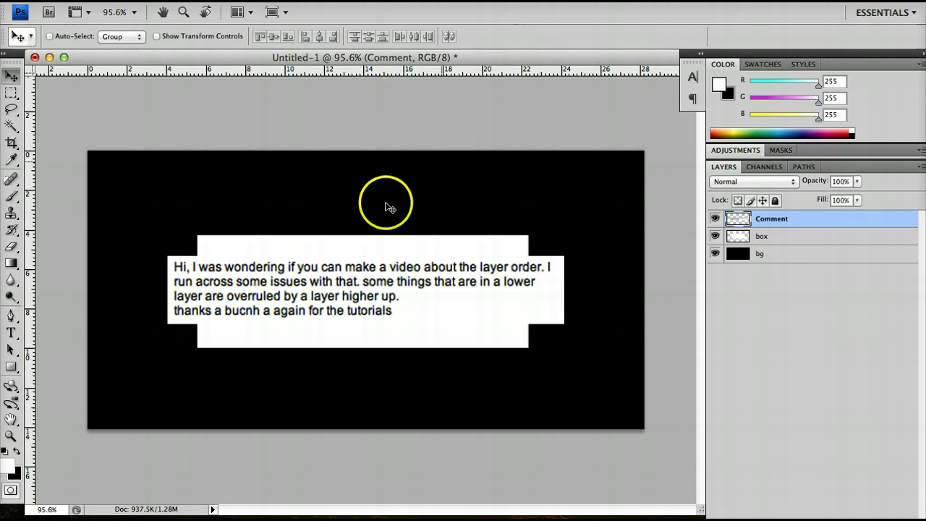
drag(369, 281, 353, 423)
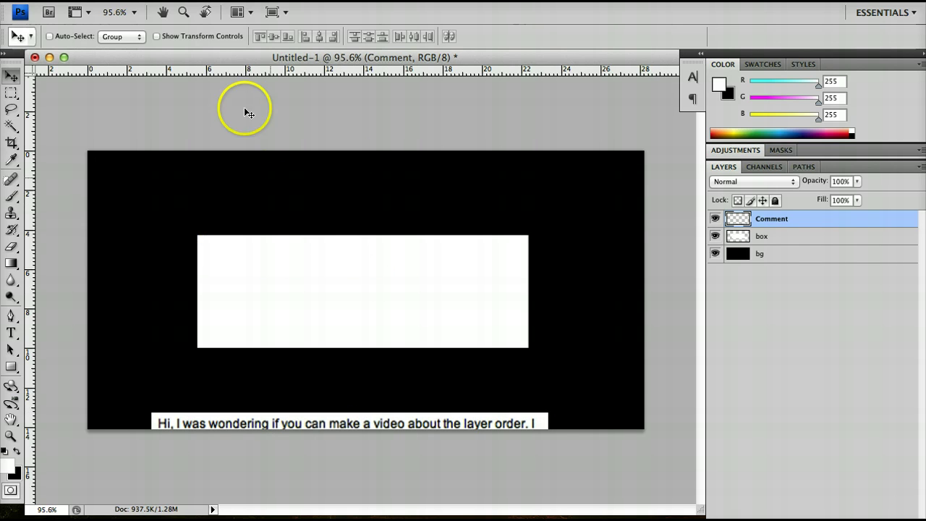
Flatten the image, unlock and shift it to reveal clipped text, then step back to three layers
click(228, 1)
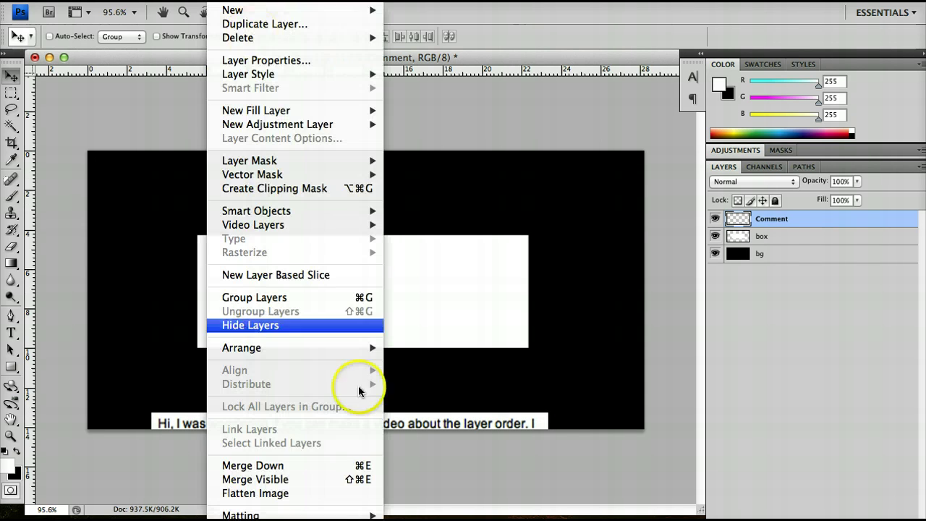
click(369, 491)
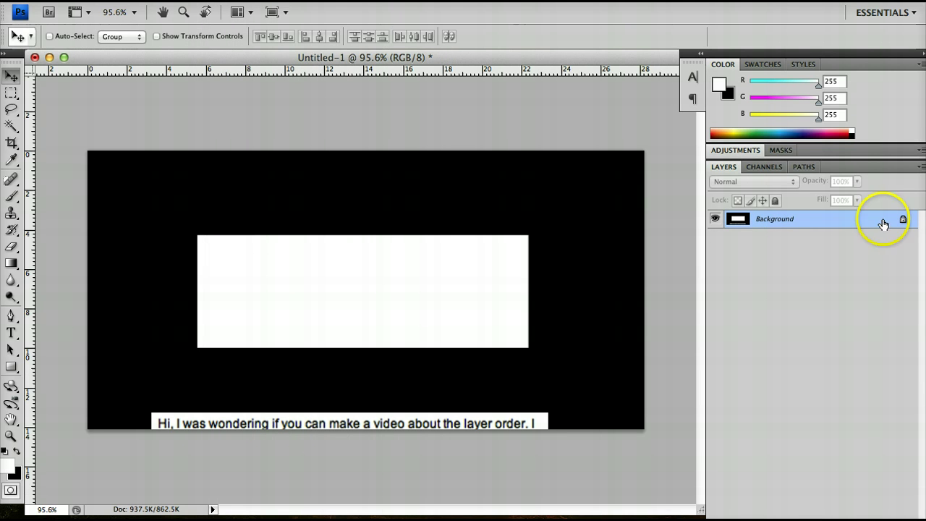
drag(903, 220, 897, 518)
drag(552, 366, 545, 297)
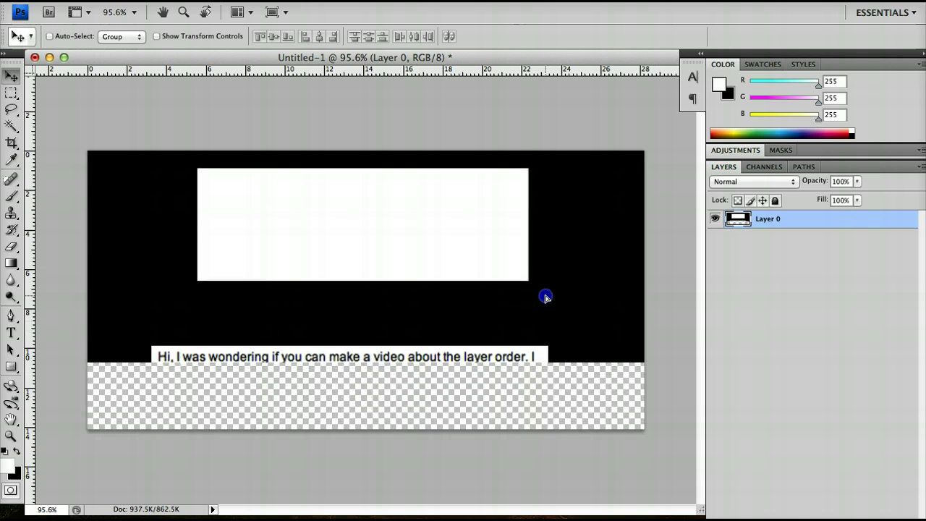
key(super+alt+z)
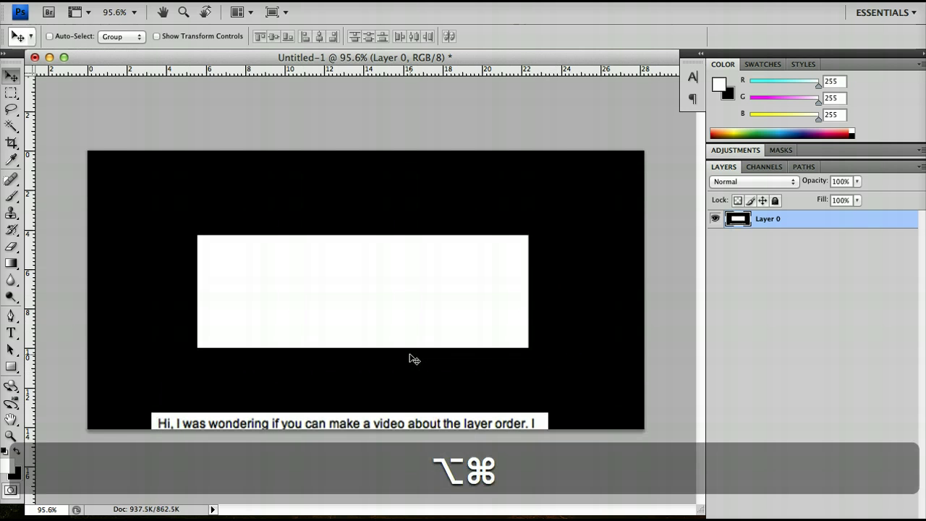
key(super+alt+z)
key(super+alt+z)
key(super+alt+z)
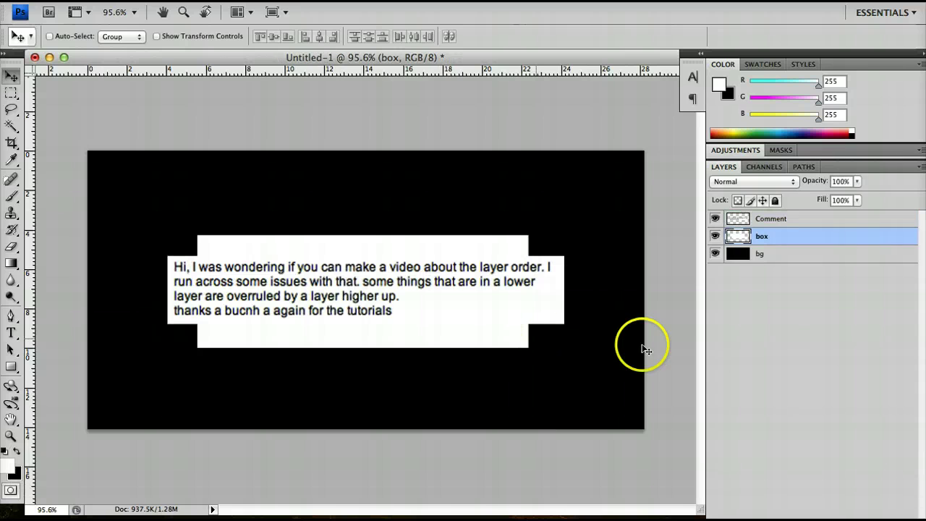
Clear the layer selection by clicking empty space in the Layers panel
click(825, 343)
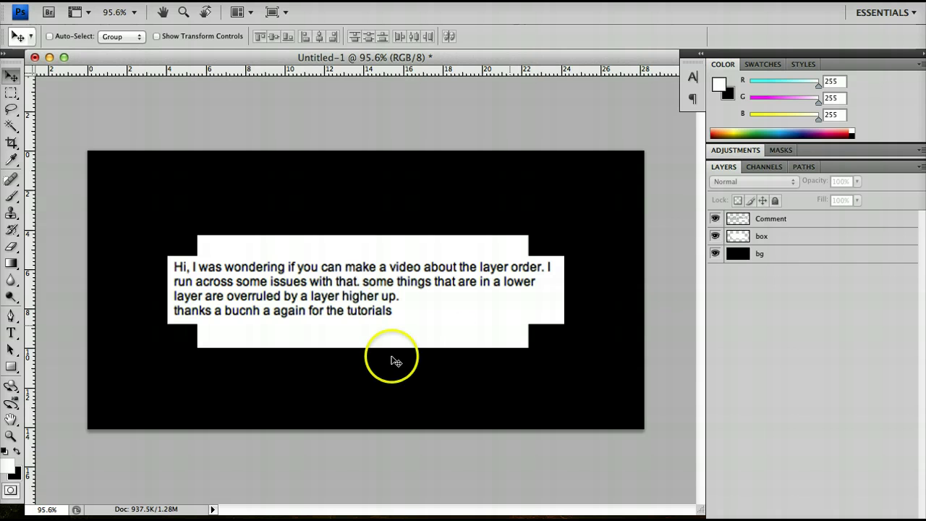